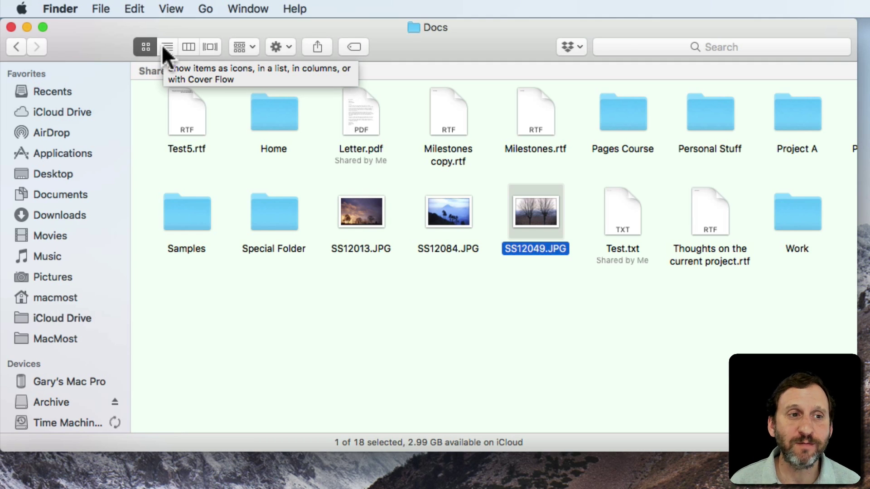
# - Preview the Docs folder in list, column and gallery views, then return to icon view
pyautogui.click(167, 47)
pyautogui.click(190, 47)
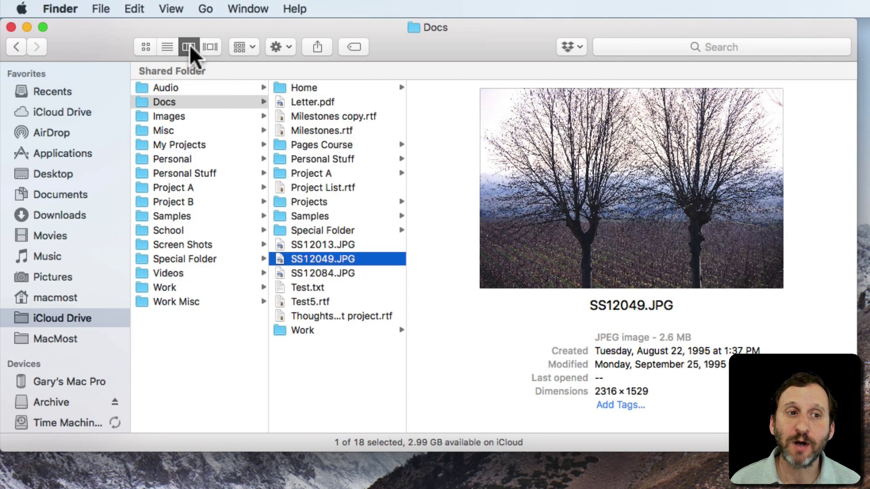
pyautogui.click(208, 47)
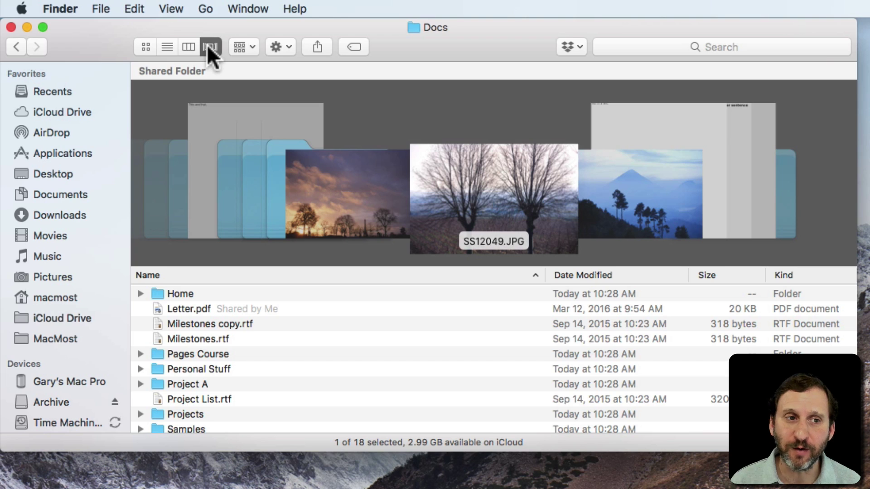
pyautogui.click(150, 45)
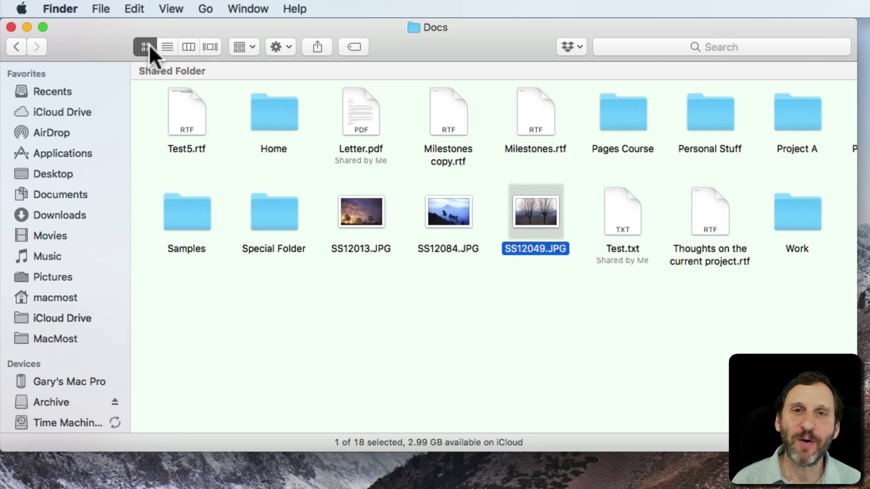
# - Open View Options for Docs, move the panel aside, and switch list then icon view
pyautogui.click(169, 9)
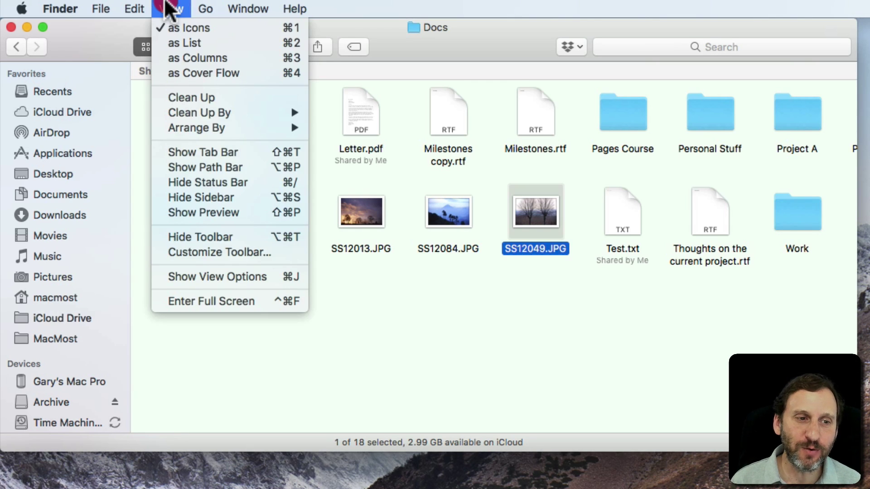
pyautogui.click(227, 279)
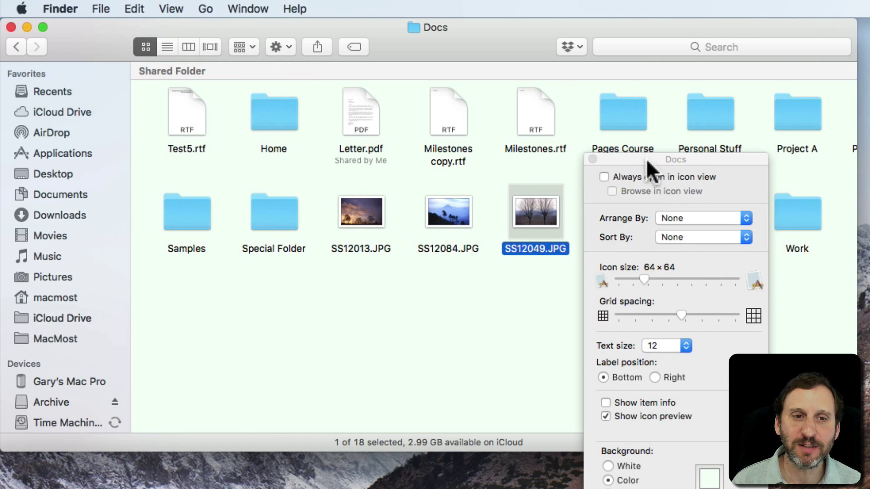
pyautogui.moveTo(646, 158); pyautogui.dragTo(407, 30)
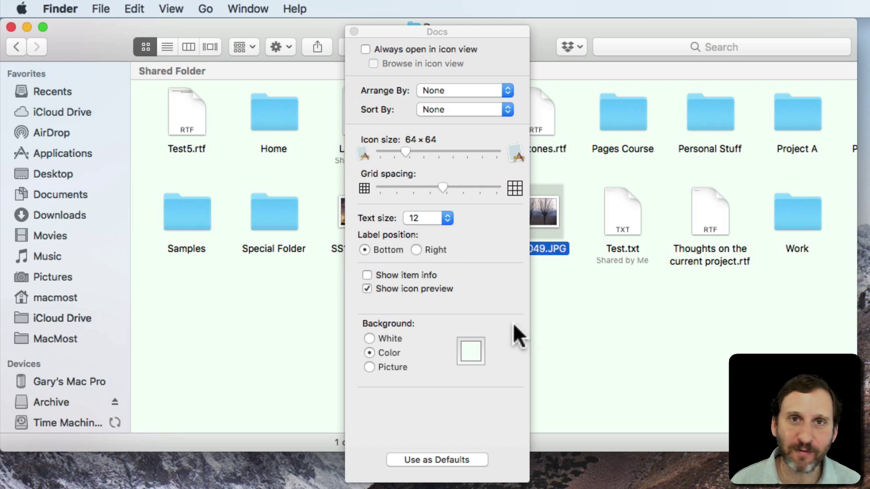
pyautogui.hscroll(1, 177, 109)
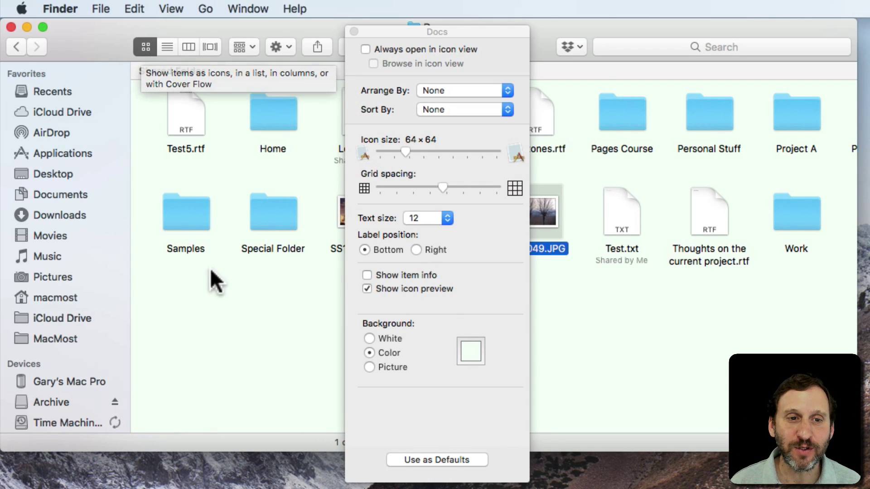
pyautogui.click(162, 50)
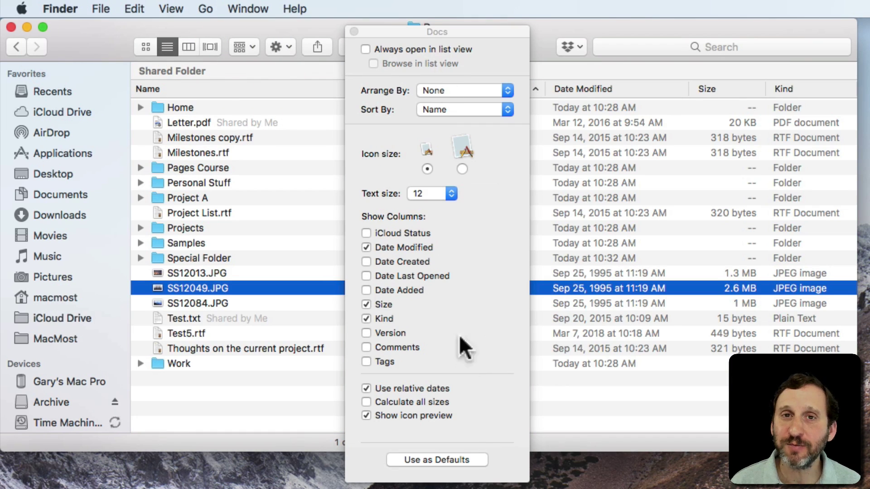
pyautogui.click(147, 48)
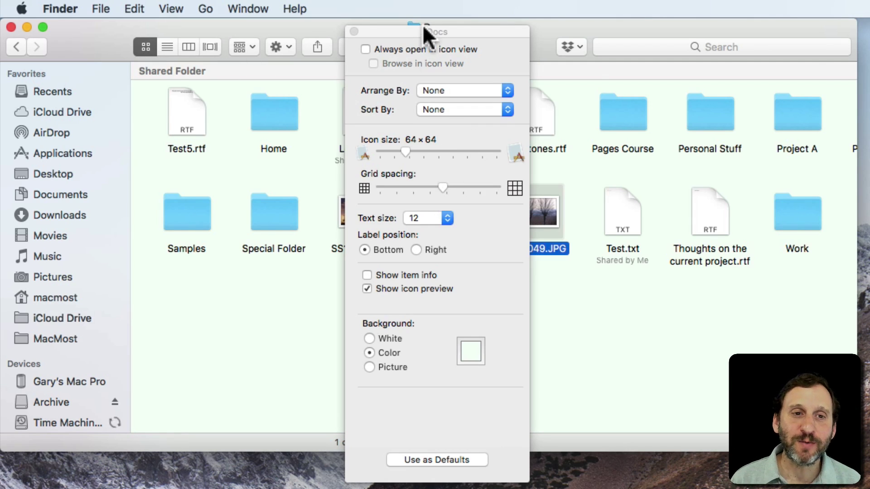
# - Test icon sizes, leave Docs icons at 64 × 64, and tighten the grid spacing
pyautogui.moveTo(442, 29); pyautogui.dragTo(557, 25)
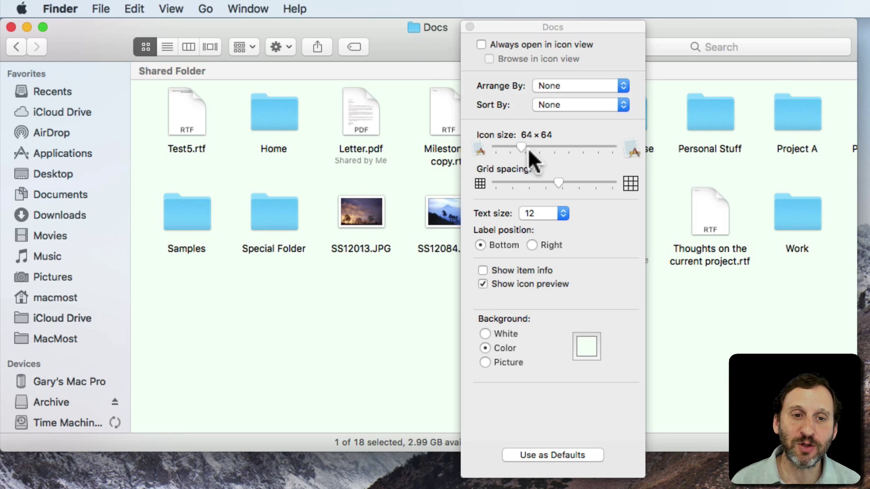
pyautogui.moveTo(522, 145); pyautogui.dragTo(490, 148)
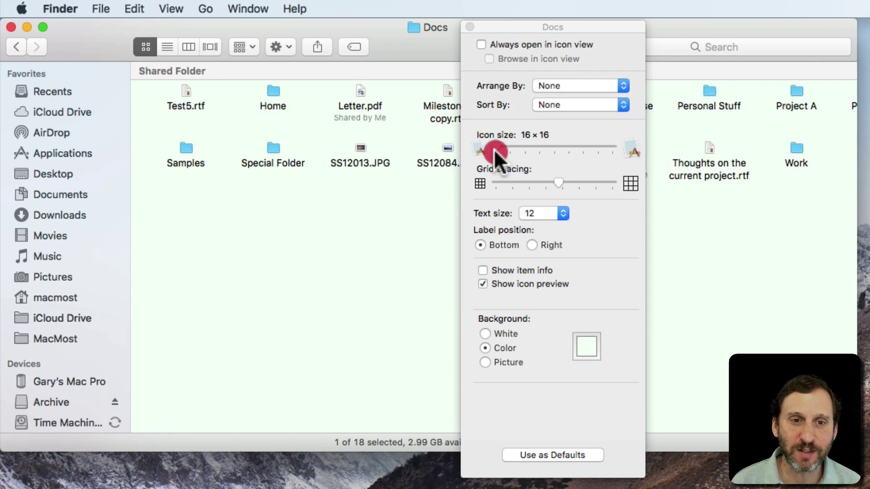
pyautogui.moveTo(491, 148)
pyautogui.mouseDown()
pyautogui.moveTo(581, 150)
pyautogui.moveTo(521, 152)
pyautogui.mouseUp()
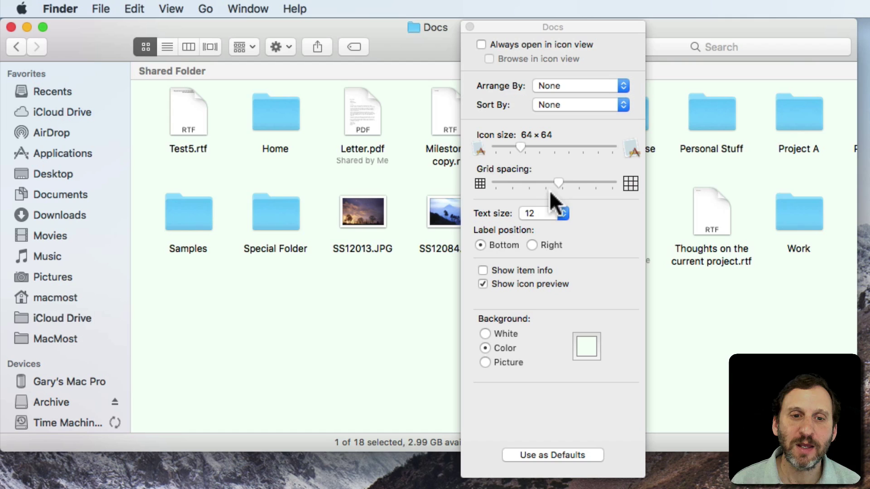
pyautogui.moveTo(556, 181)
pyautogui.mouseDown()
pyautogui.moveTo(603, 182)
pyautogui.moveTo(542, 185)
pyautogui.mouseUp()
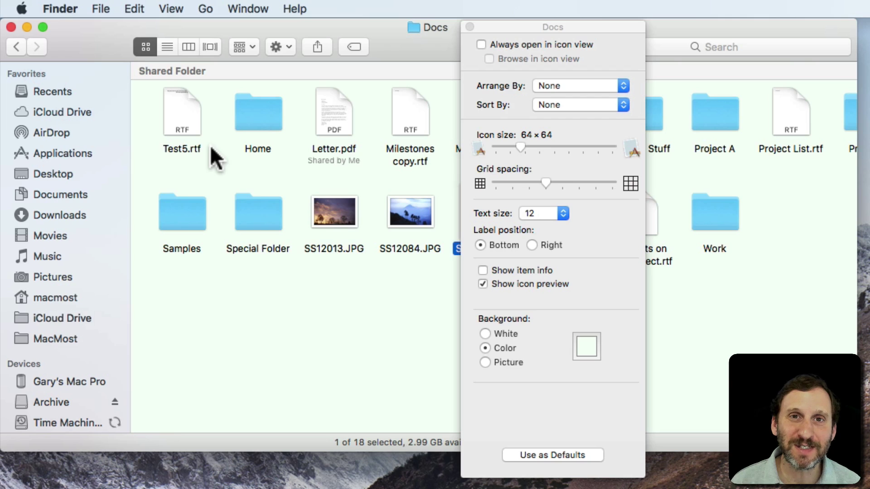
pyautogui.click(539, 211)
pyautogui.click(546, 257)
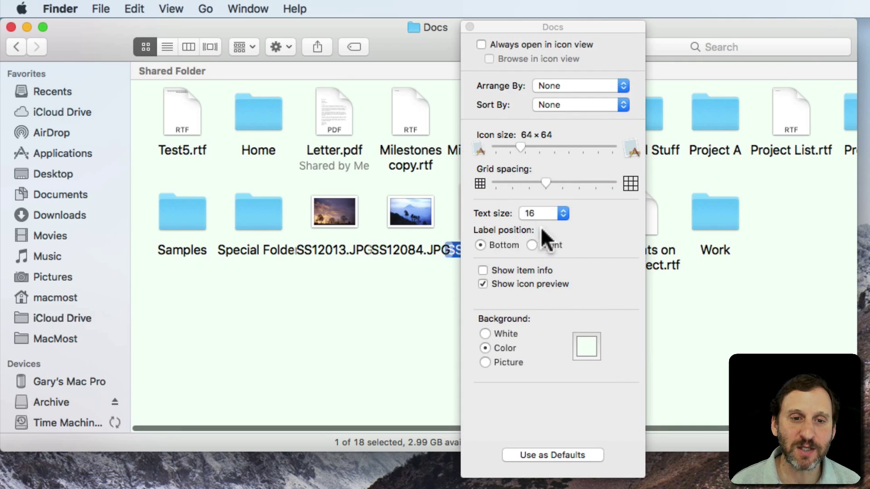
pyautogui.moveTo(541, 213); pyautogui.dragTo(537, 133)
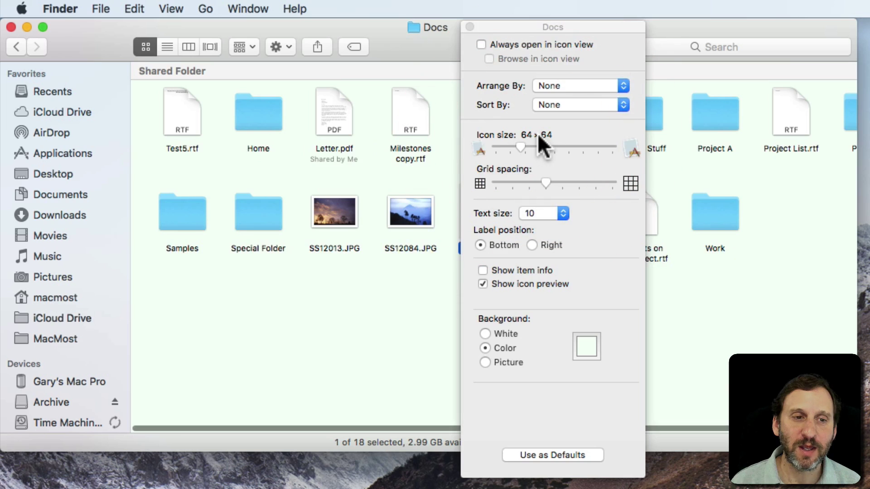
pyautogui.click(540, 214)
pyautogui.click(541, 235)
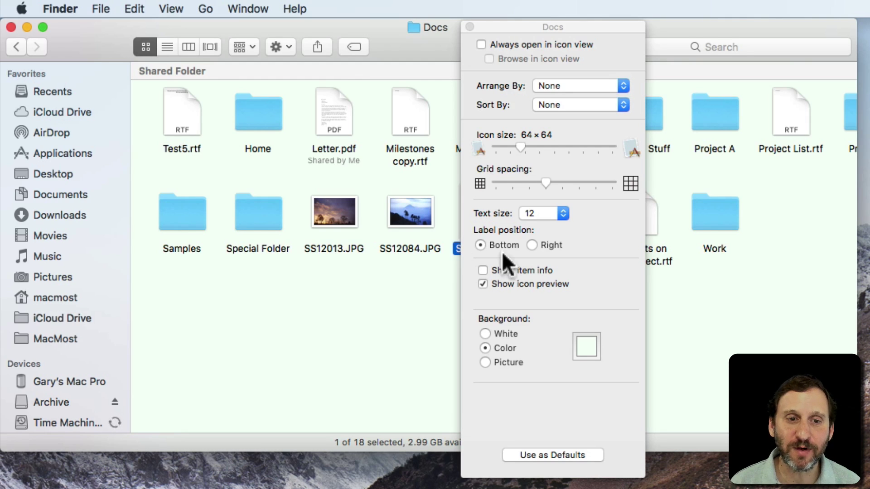
pyautogui.click(552, 243)
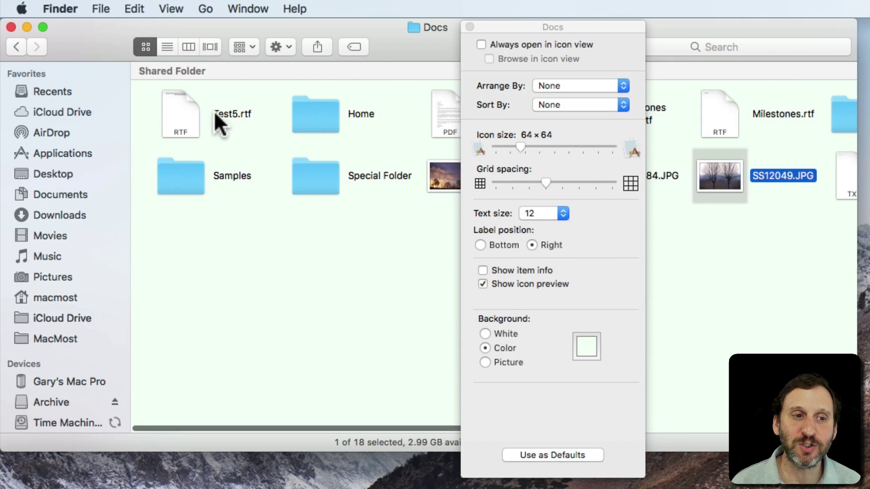
pyautogui.click(504, 244)
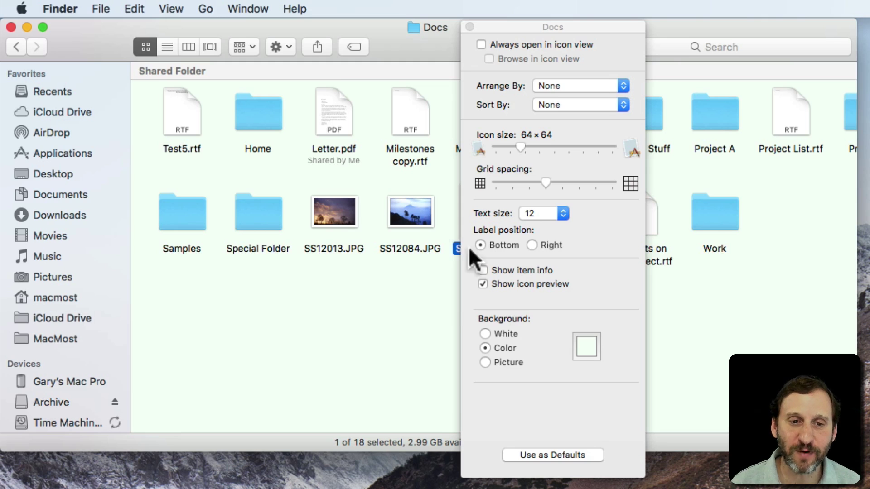
# - Try item info and icon previews, keep previews on and info off, and choose a White background
pyautogui.click(504, 270)
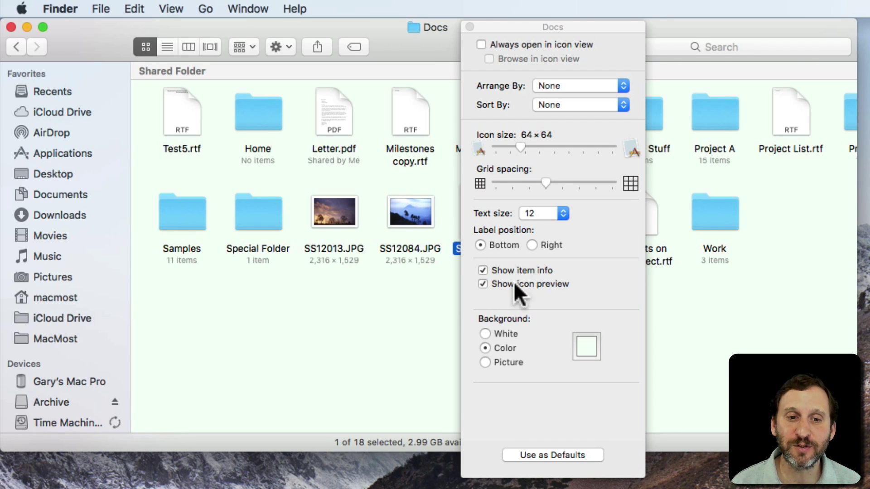
pyautogui.click(514, 269)
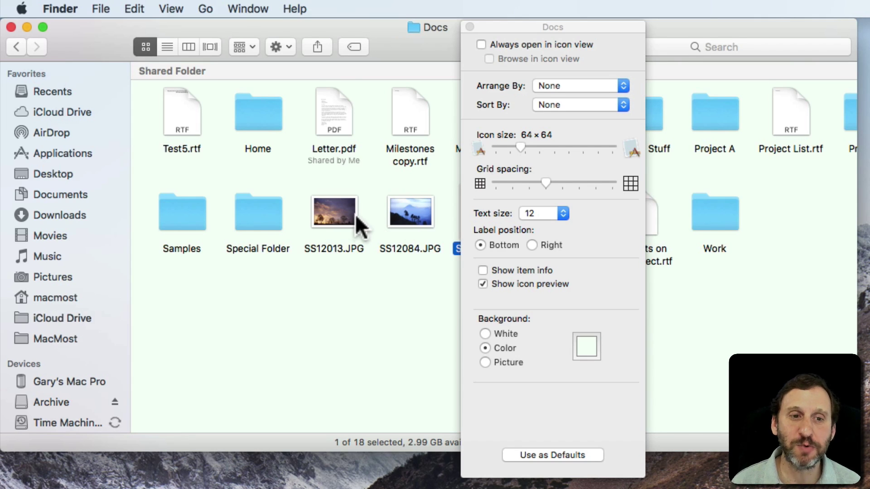
pyautogui.click(506, 285)
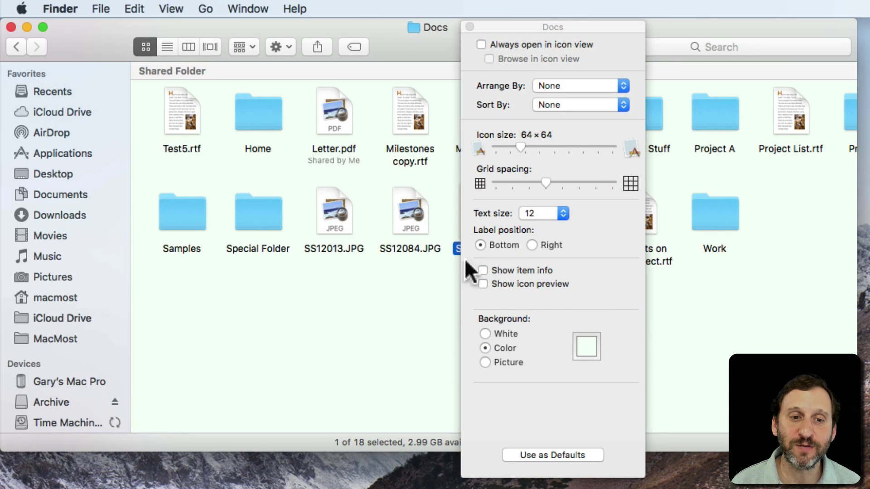
pyautogui.click(519, 284)
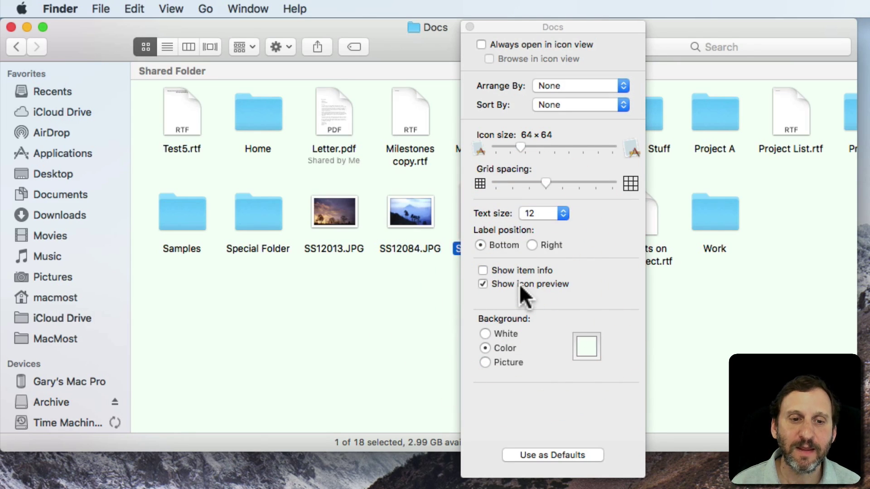
pyautogui.click(484, 334)
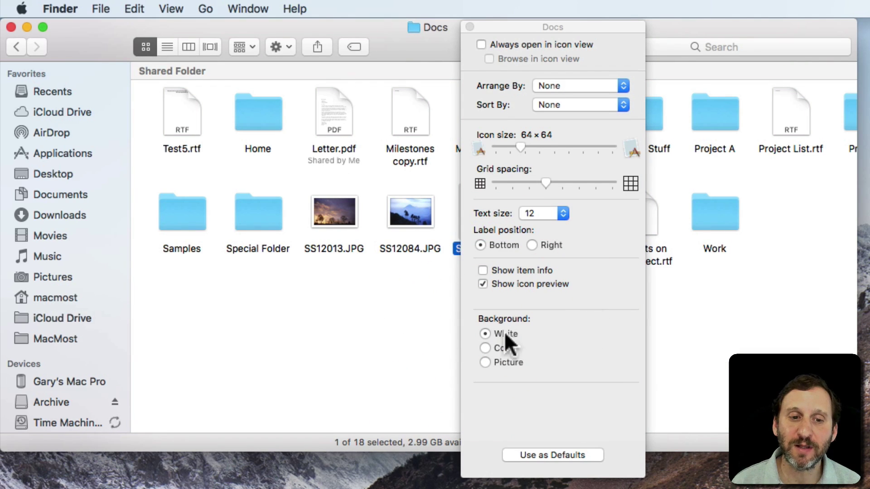
# - Give Docs a colour background, trying yellow, red, green and greys before settling on black
pyautogui.click(484, 348)
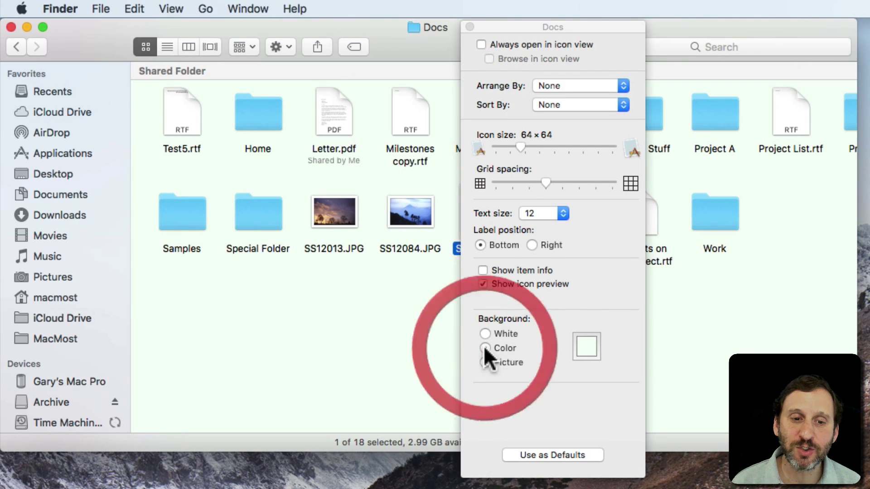
pyautogui.click(585, 347)
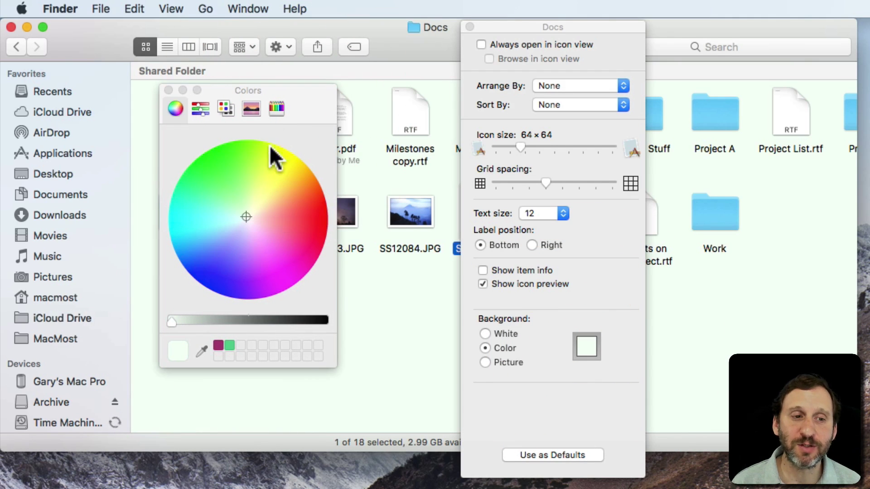
pyautogui.click(201, 110)
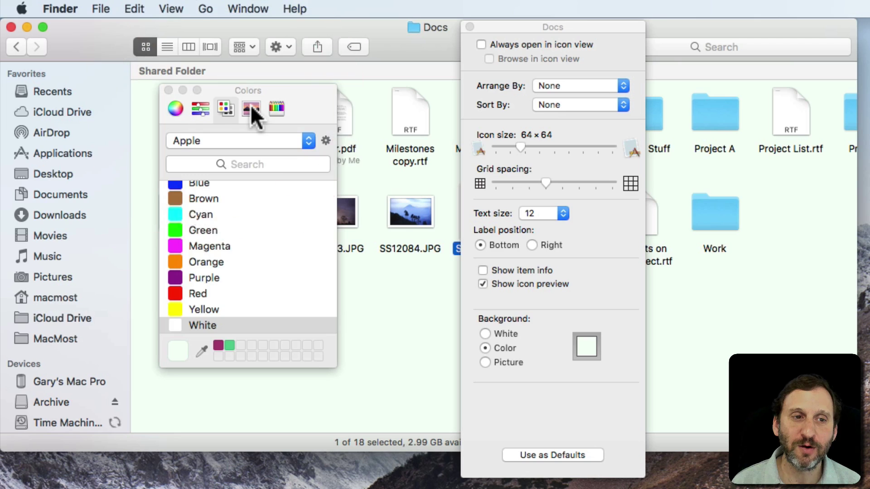
pyautogui.click(250, 108)
pyautogui.click(272, 108)
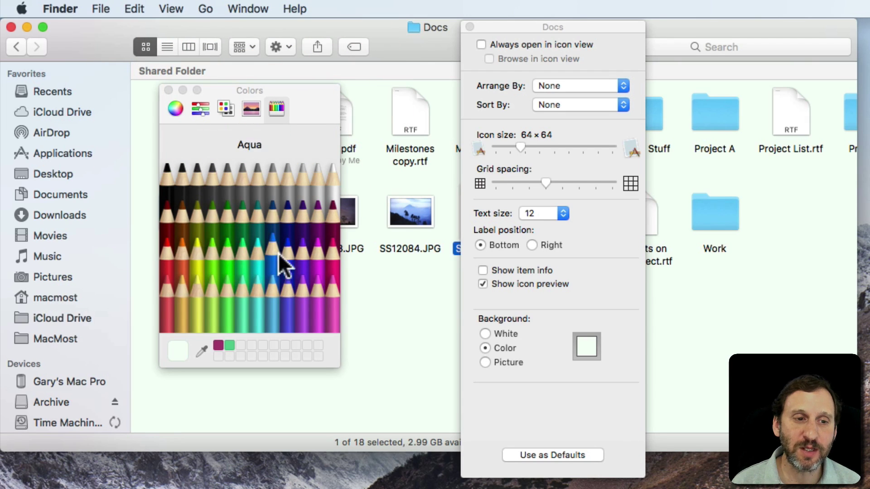
pyautogui.click(192, 255)
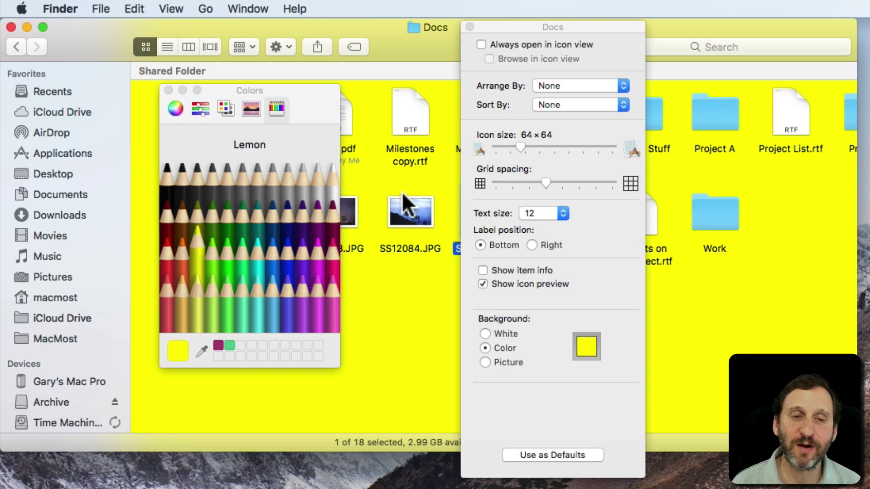
pyautogui.click(170, 222)
pyautogui.click(248, 217)
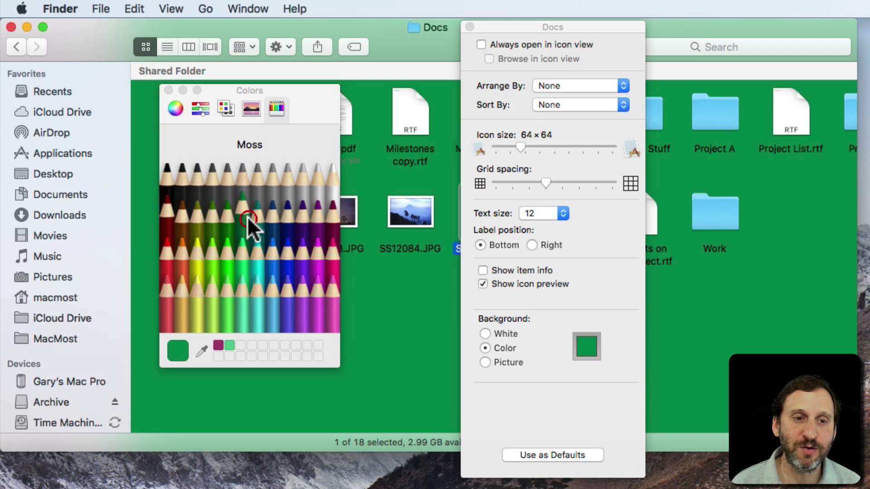
pyautogui.click(272, 188)
pyautogui.click(293, 188)
pyautogui.click(319, 187)
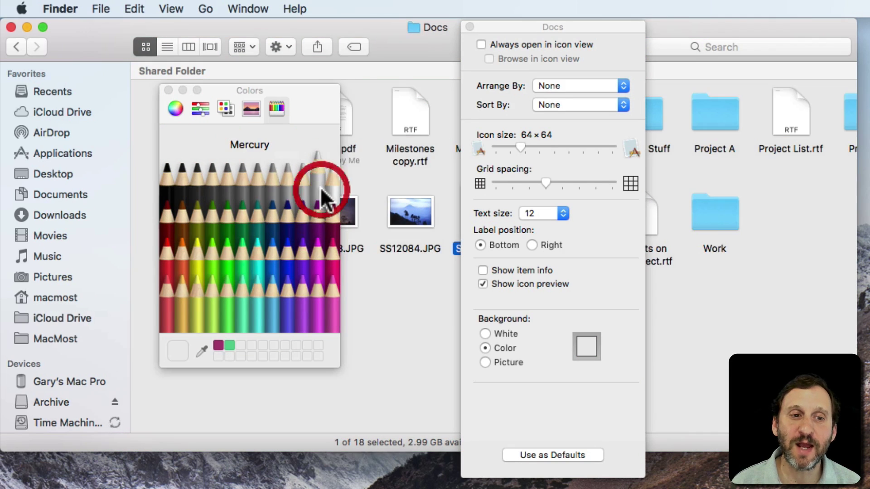
pyautogui.click(168, 173)
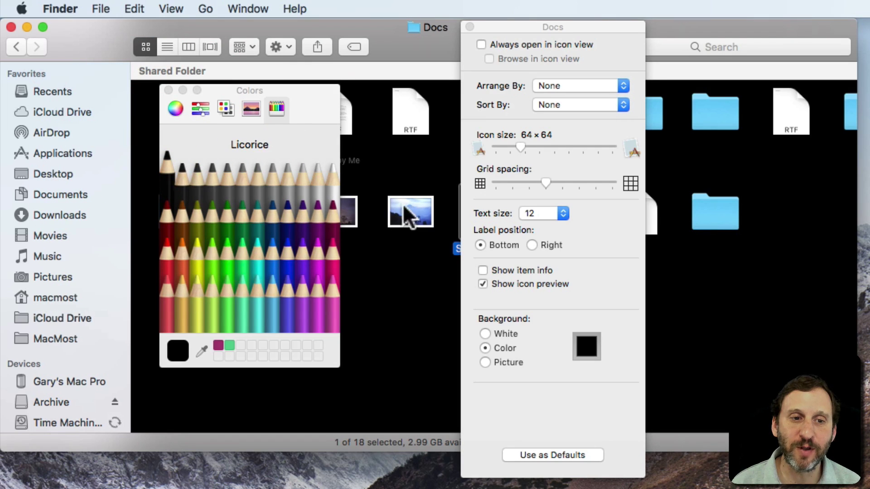
# - Close the colour picker and set a tree photo as the picture background
pyautogui.moveTo(297, 90)
pyautogui.mouseDown()
pyautogui.moveTo(305, 335)
pyautogui.moveTo(308, 154)
pyautogui.mouseUp()
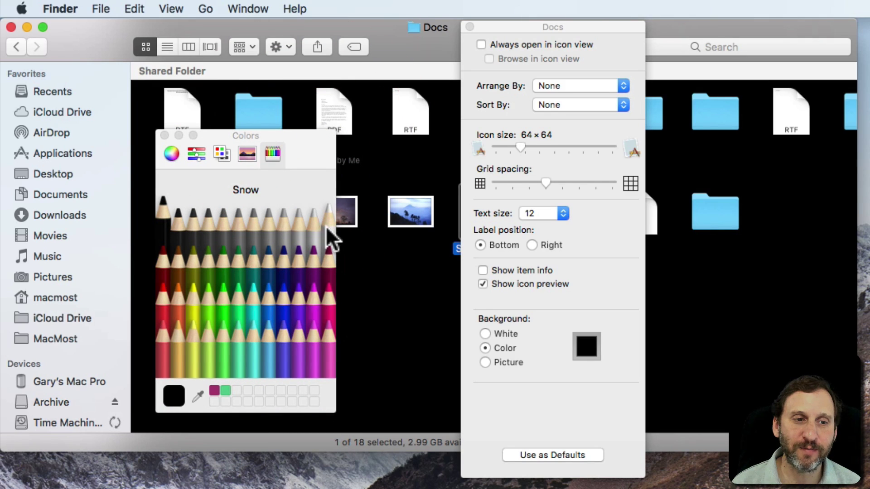
pyautogui.click(165, 135)
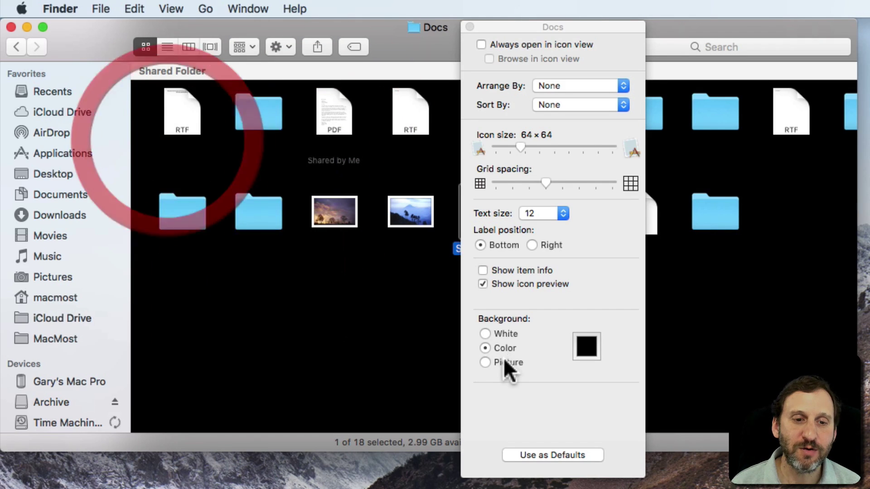
pyautogui.click(485, 362)
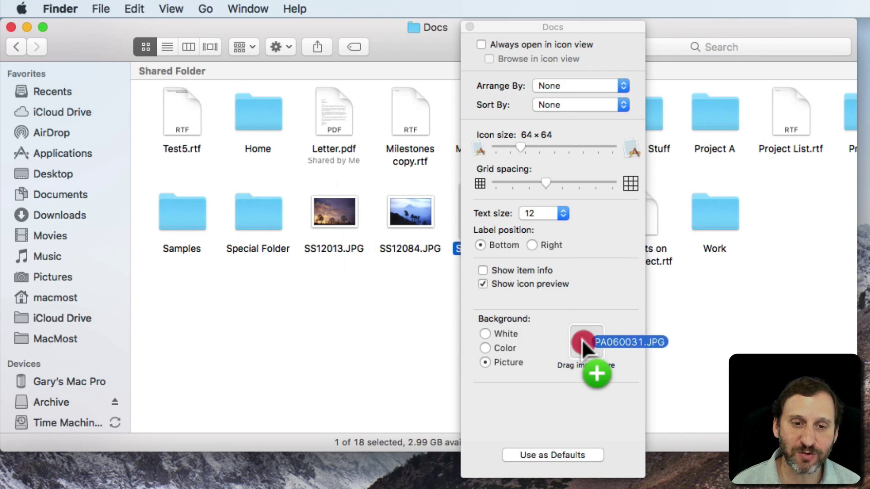
pyautogui.moveTo(457, 249); pyautogui.dragTo(585, 341)
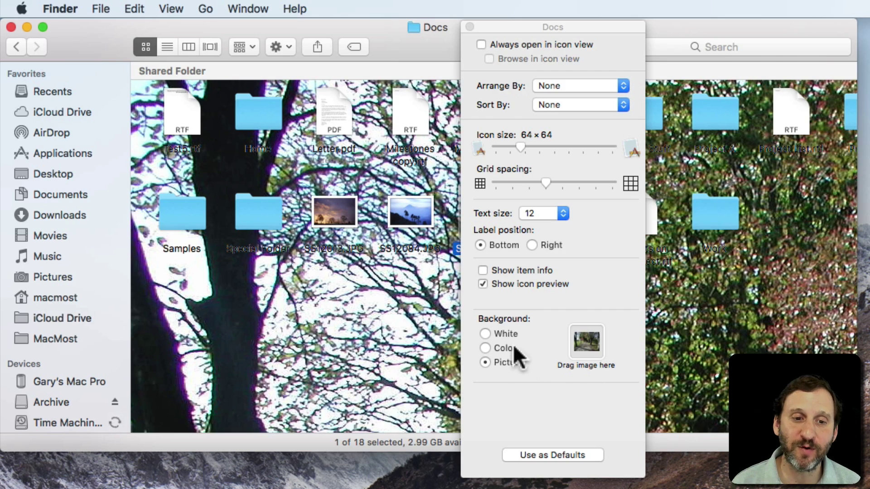
pyautogui.click(484, 338)
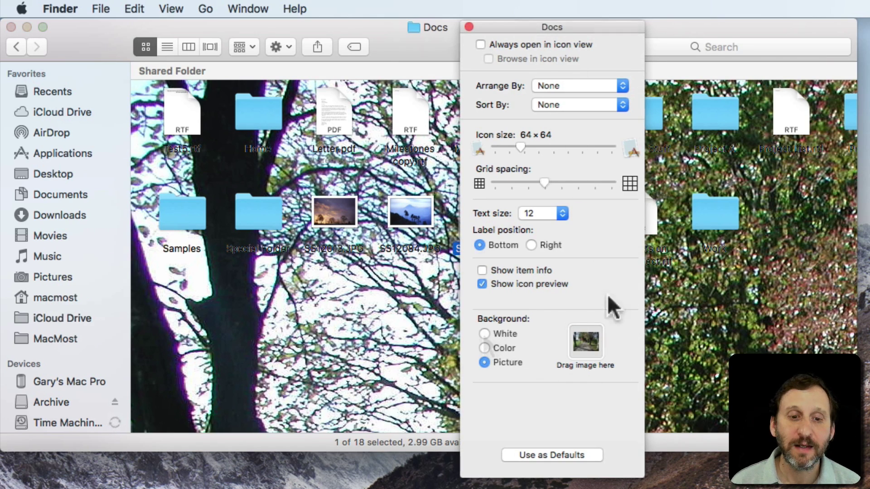
# - Make the tree picture the default background and check it in Home and Samples
pyautogui.click(544, 454)
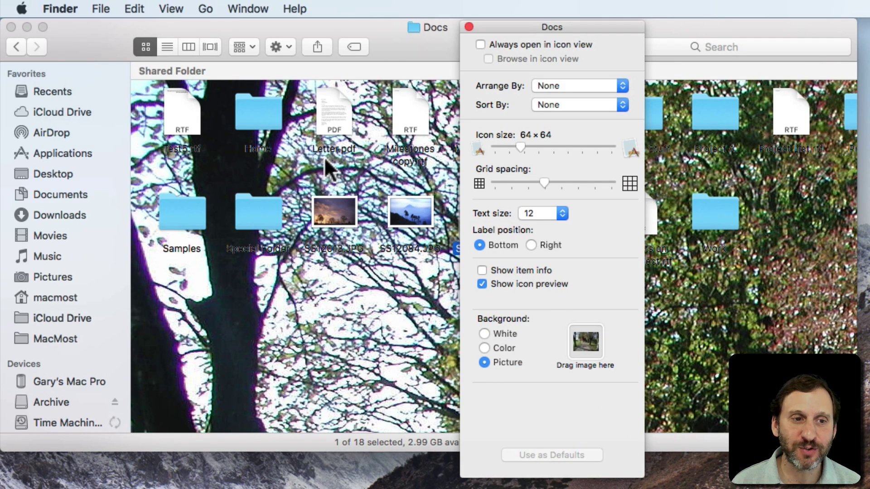
pyautogui.doubleClick(257, 110)
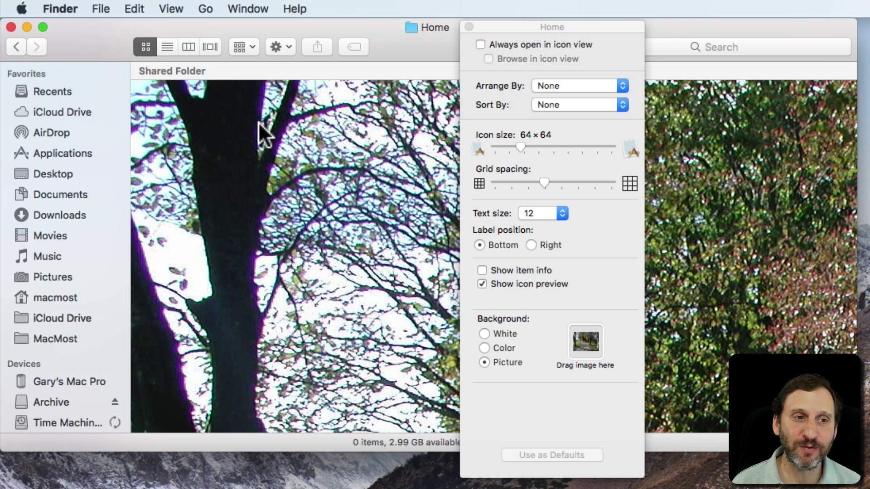
pyautogui.click(19, 47)
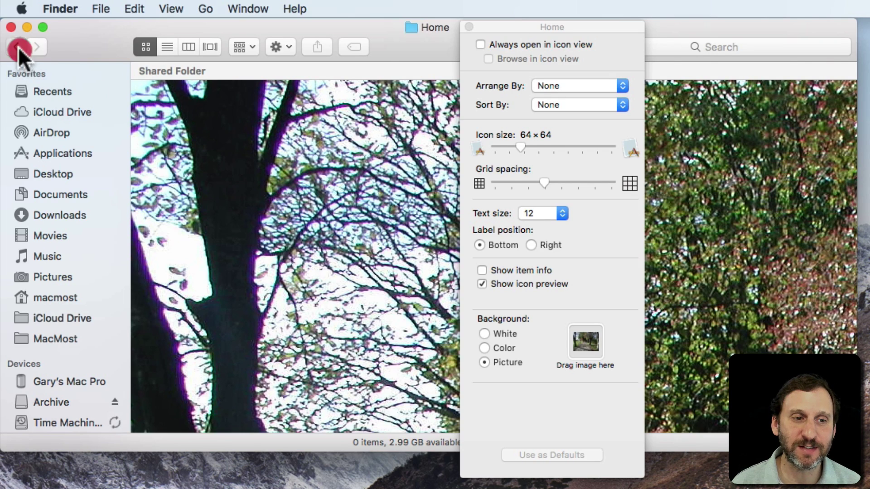
pyautogui.doubleClick(178, 210)
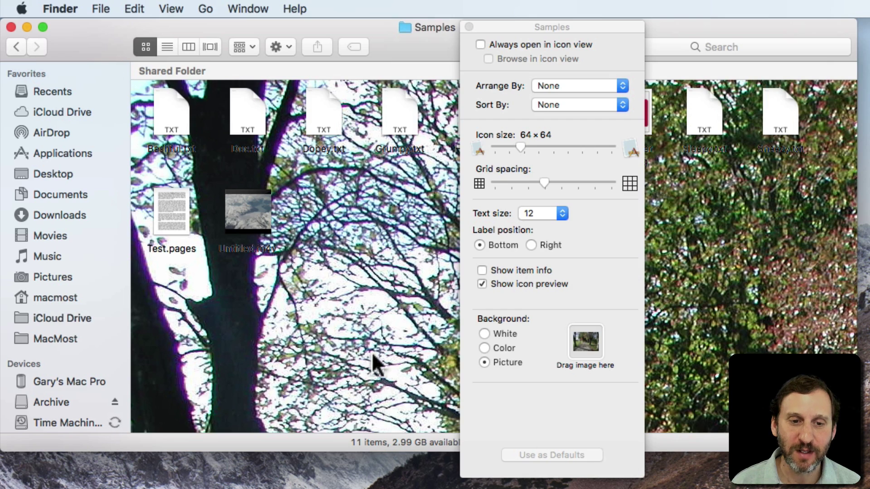
# - Make White the default background and confirm it in Samples, Docs and Special Folder
pyautogui.click(504, 334)
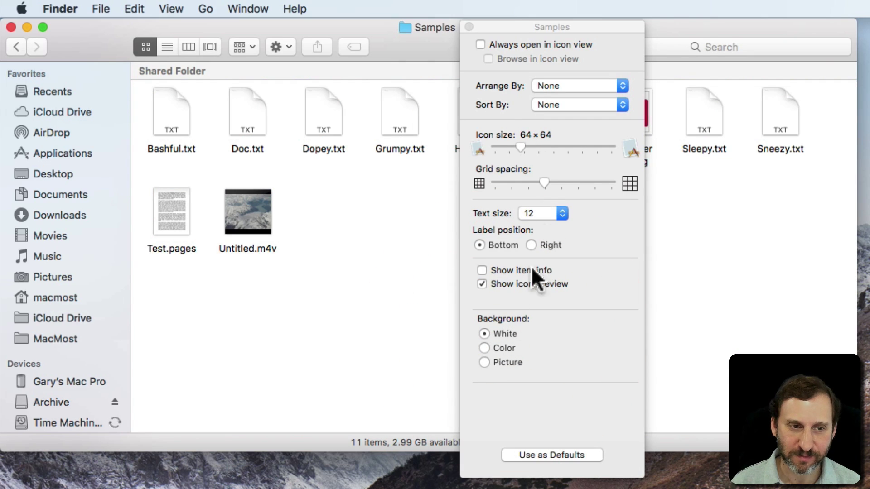
pyautogui.click(575, 456)
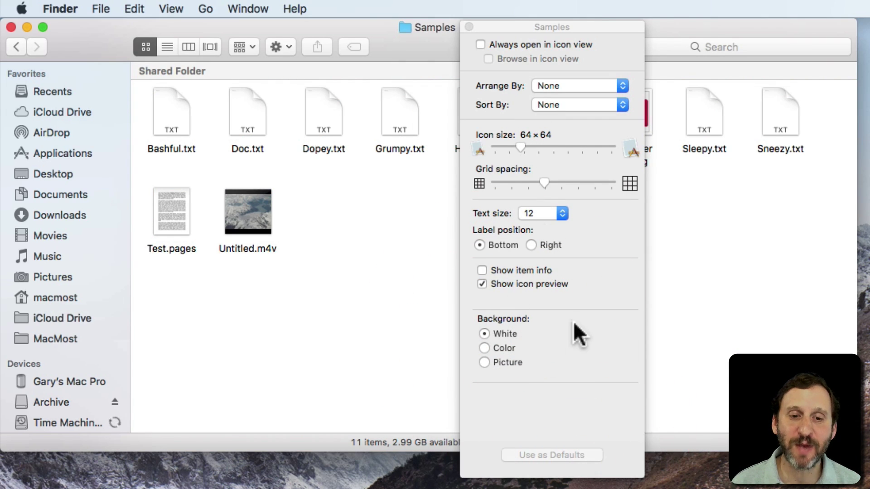
pyautogui.keyDown('super'); pyautogui.click(429, 26); pyautogui.keyUp('super')
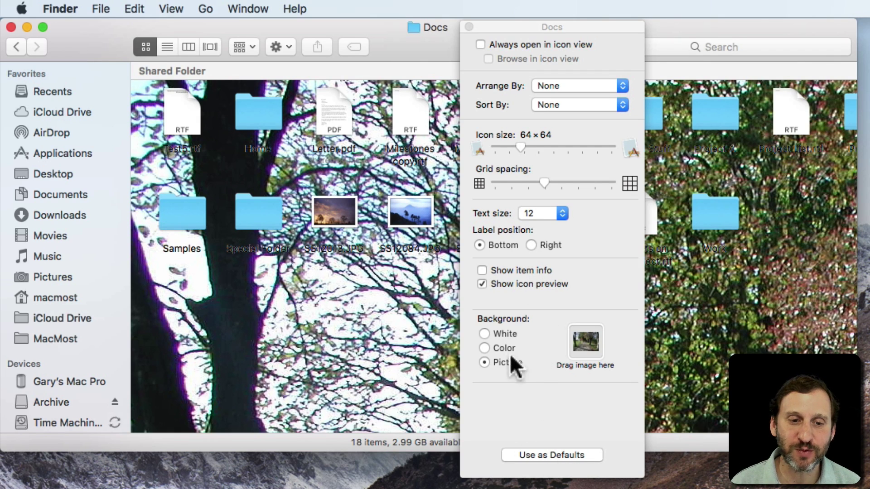
pyautogui.click(484, 328)
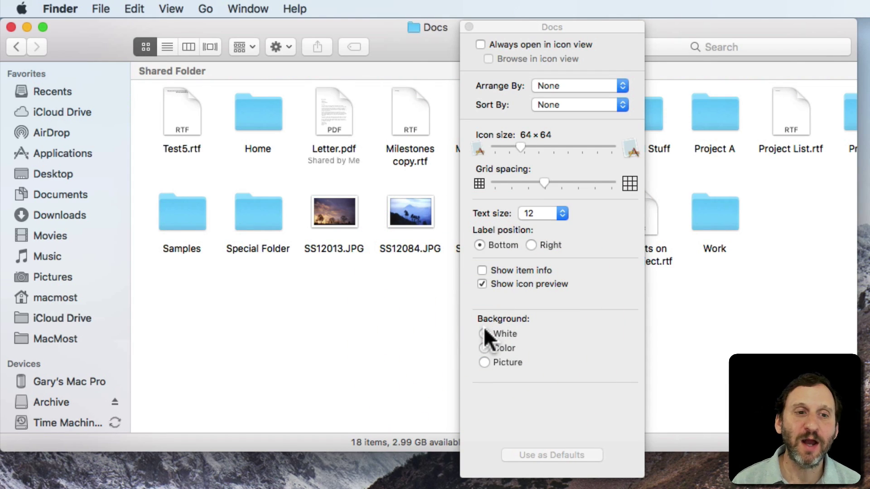
pyautogui.doubleClick(278, 221)
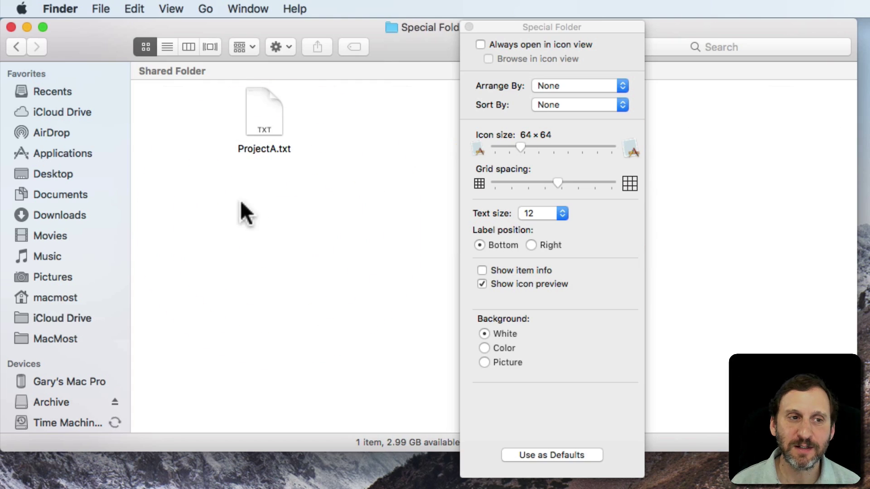
pyautogui.click(17, 49)
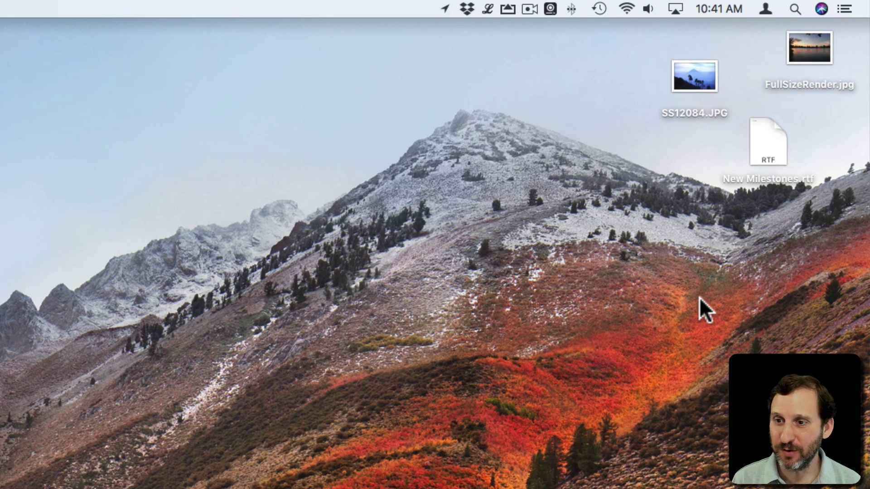
# - Open the Desktop view options, set icons to 72×72, and widen grid spacing
pyautogui.press('super+j')
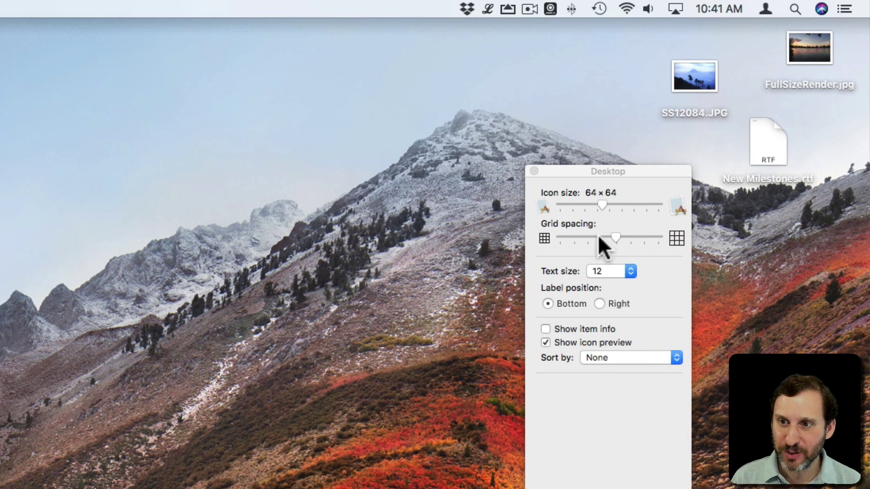
pyautogui.moveTo(602, 204)
pyautogui.mouseDown()
pyautogui.moveTo(624, 205)
pyautogui.moveTo(610, 204)
pyautogui.mouseUp()
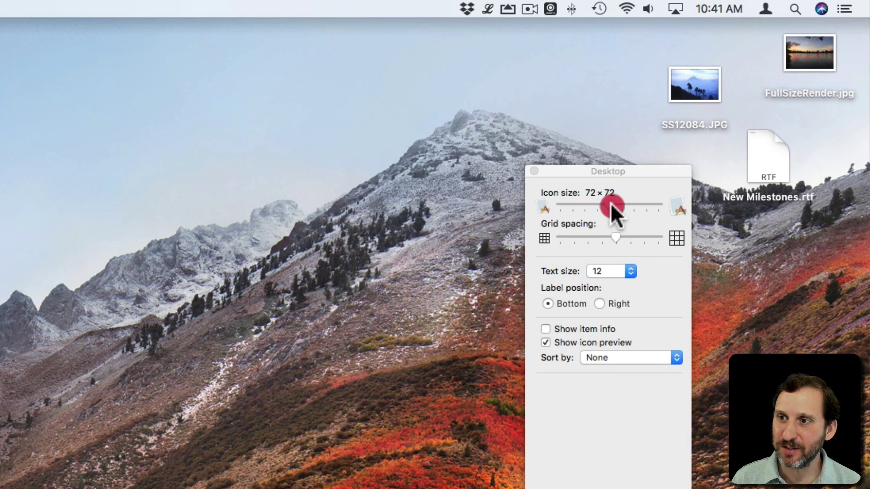
pyautogui.moveTo(614, 237); pyautogui.dragTo(618, 239)
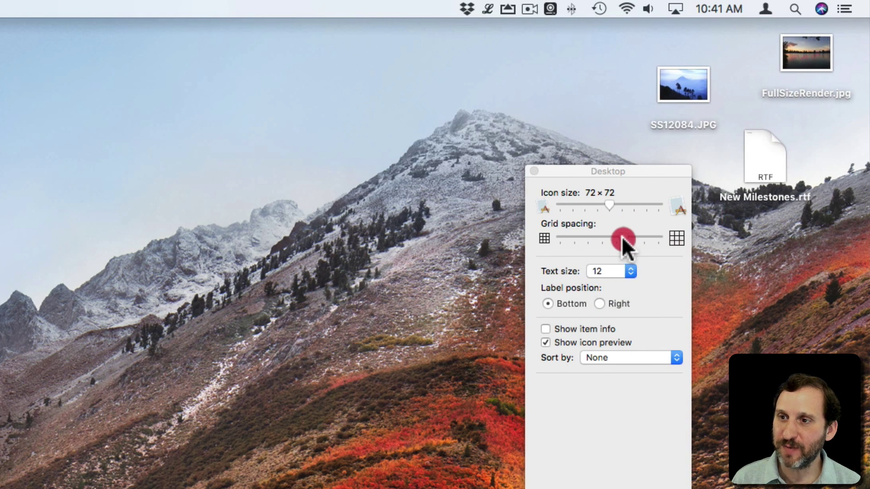
# - Try larger label text, side labels and item info, then restore text size 12, labels below, info off
pyautogui.click(616, 272)
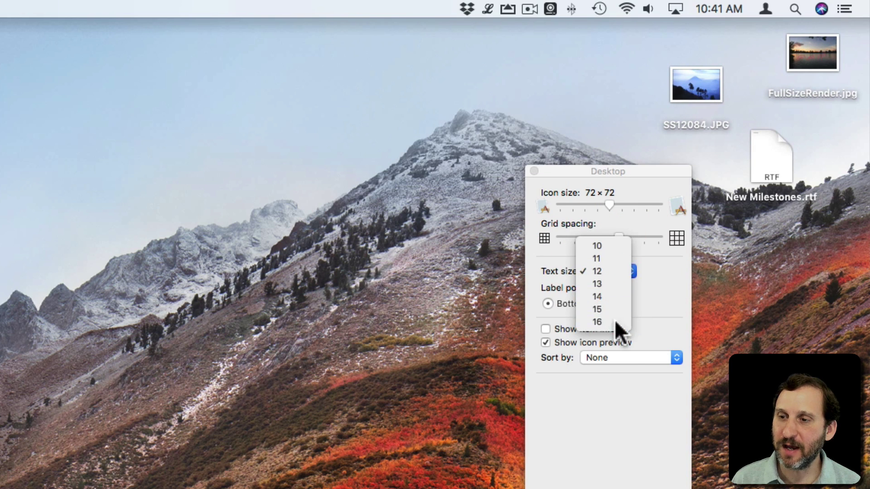
pyautogui.click(614, 321)
pyautogui.click(614, 271)
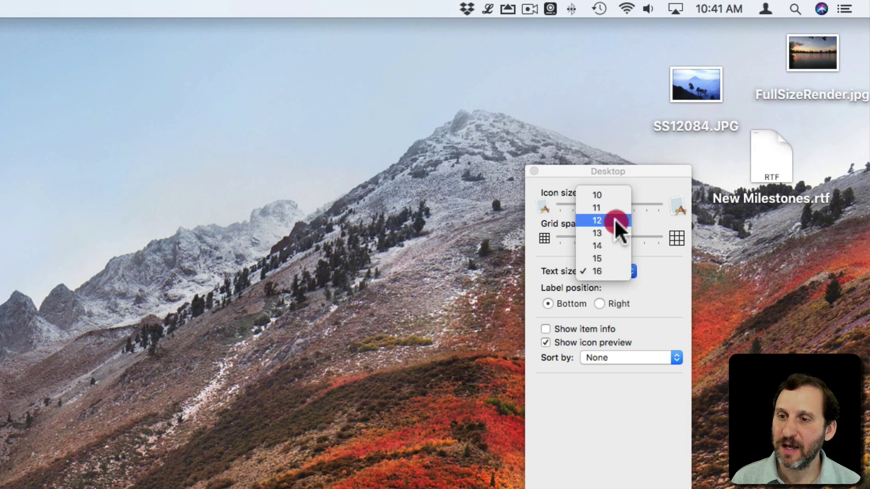
pyautogui.click(615, 219)
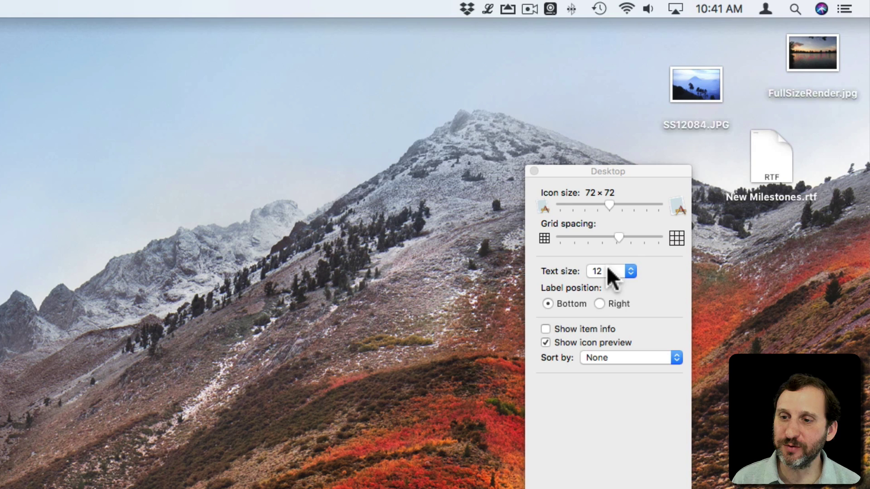
pyautogui.click(603, 304)
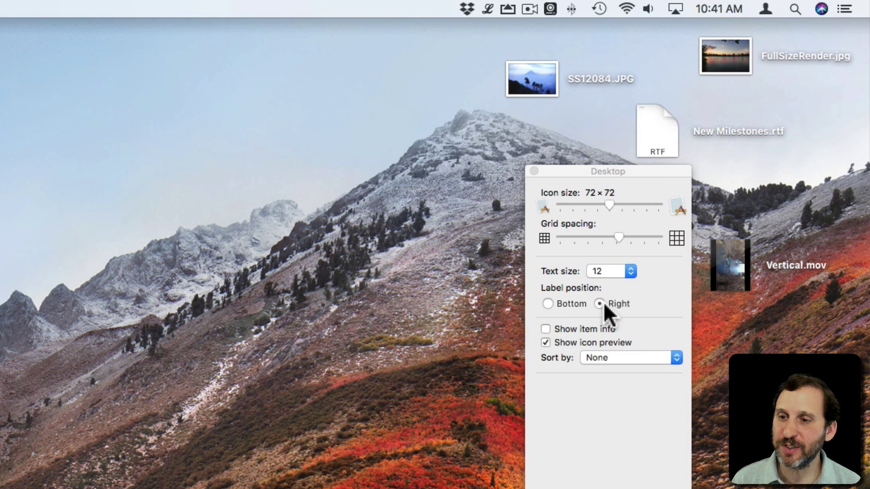
pyautogui.click(571, 303)
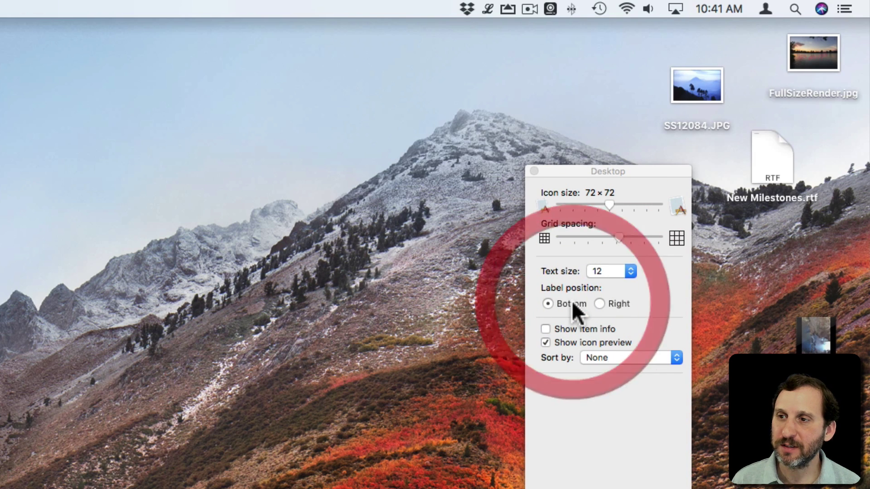
pyautogui.click(581, 328)
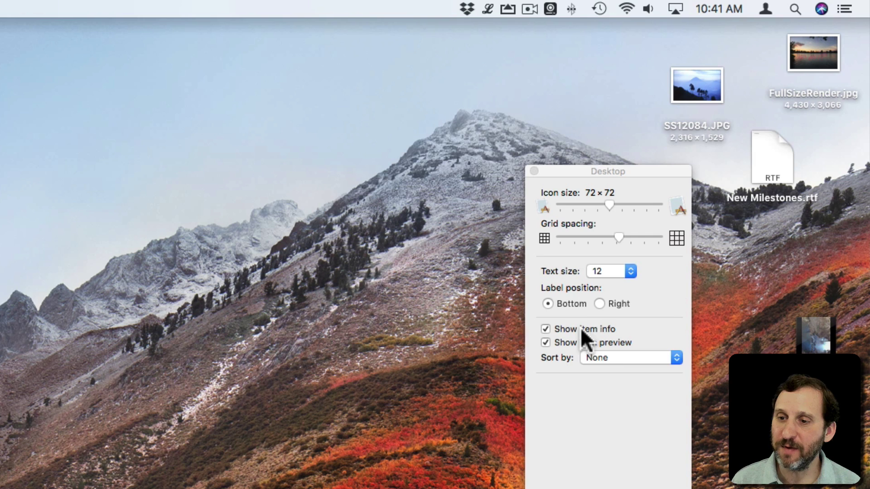
pyautogui.click(582, 329)
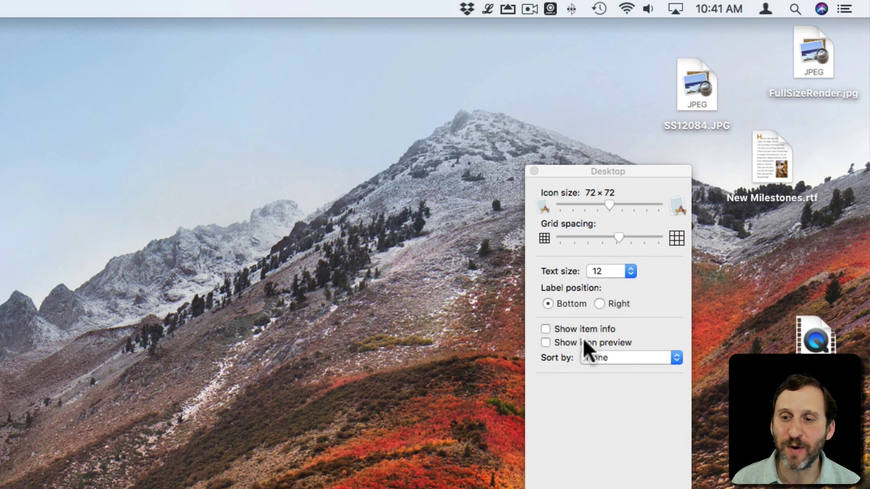
# - Toggle desktop icon previews and set the desktop Sort by option to Snap to Grid
pyautogui.click(583, 338)
pyautogui.click(598, 357)
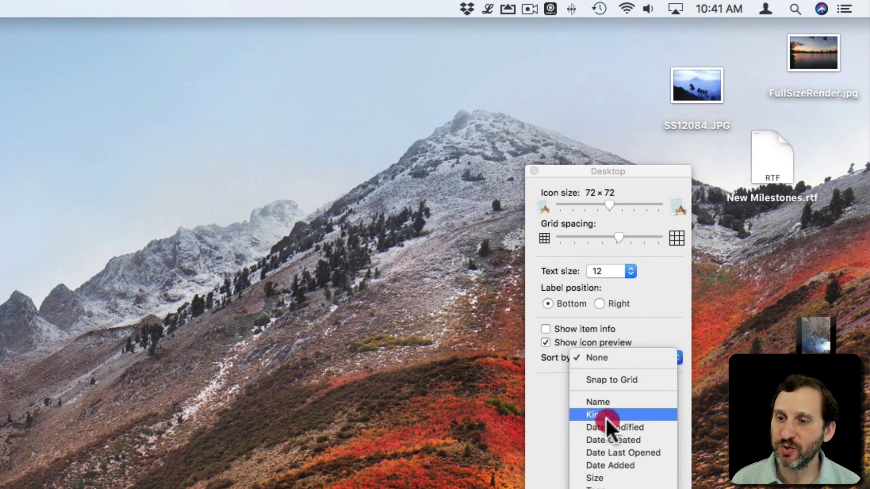
pyautogui.click(554, 387)
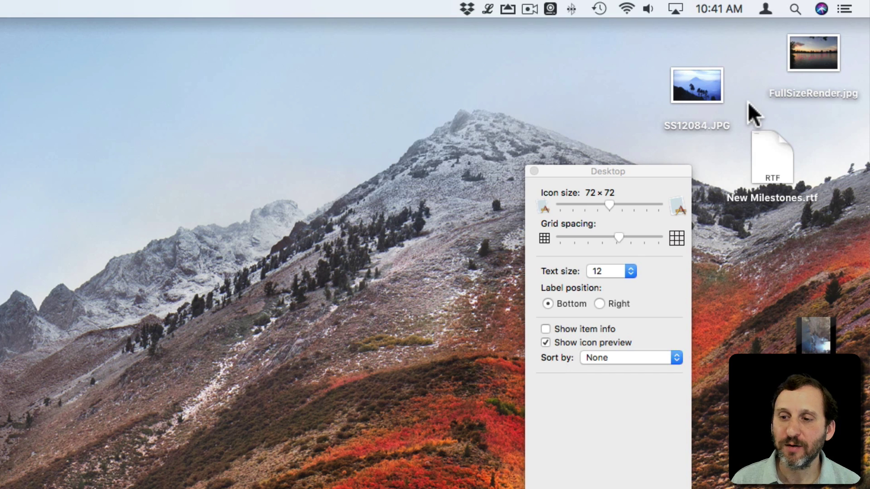
pyautogui.moveTo(626, 358); pyautogui.dragTo(615, 381)
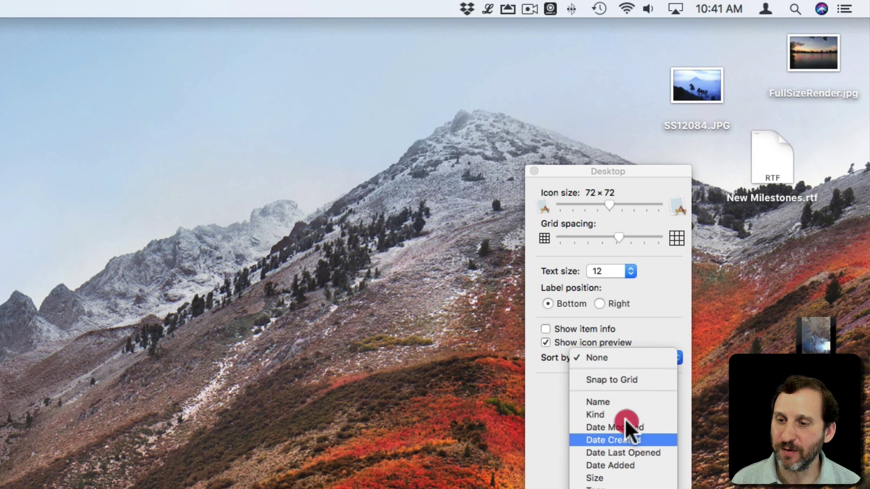
pyautogui.click(615, 379)
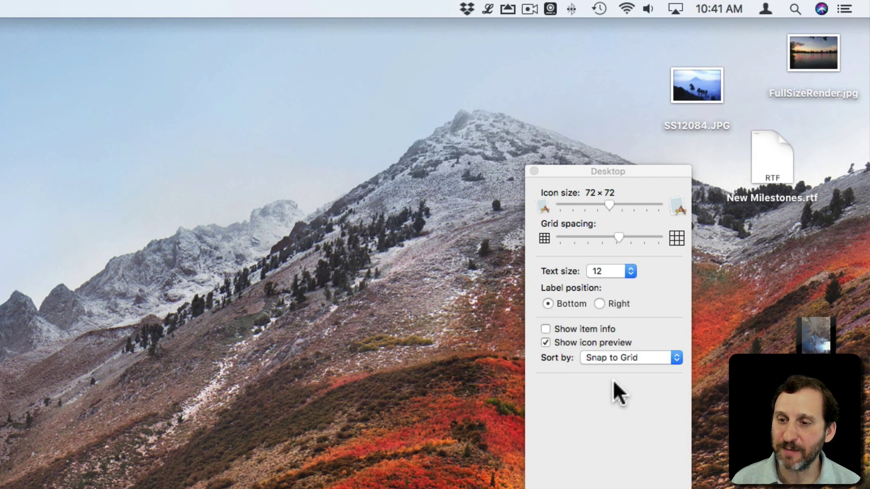
# - Drag SS12084.JPG and New Milestones.rtf into grid slots along the right edge
pyautogui.moveTo(688, 90)
pyautogui.mouseDown()
pyautogui.moveTo(725, 171)
pyautogui.moveTo(812, 154)
pyautogui.mouseUp()
pyautogui.moveTo(839, 327)
pyautogui.mouseDown()
pyautogui.moveTo(835, 251)
pyautogui.moveTo(815, 245)
pyautogui.mouseUp()
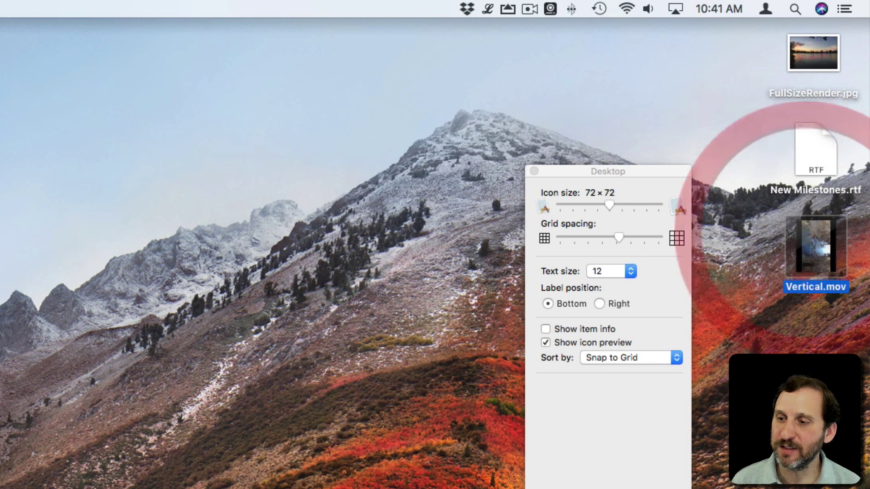
pyautogui.moveTo(835, 346); pyautogui.dragTo(831, 339)
pyautogui.click(767, 277)
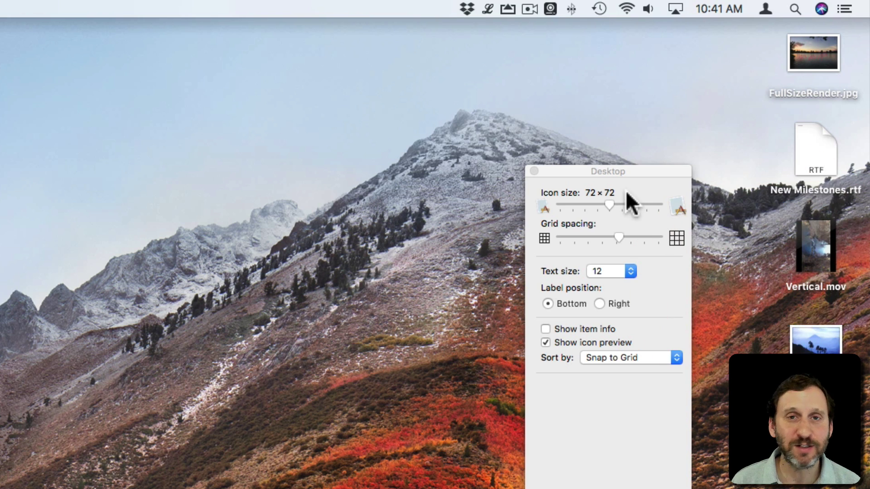